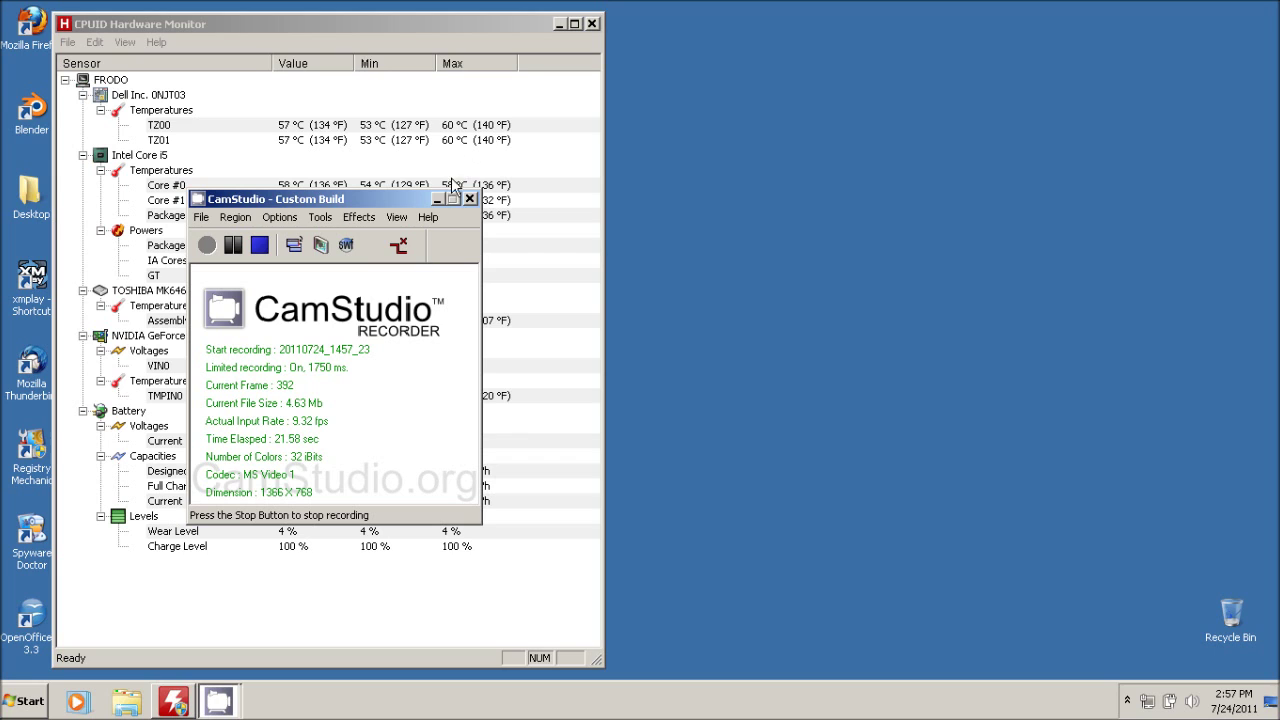
# - Go through Control Panel, Hardware and Sound, Power Options to the Balanced plan's advanced settings
pyautogui.moveTo(407, 204); pyautogui.dragTo(879, 142)
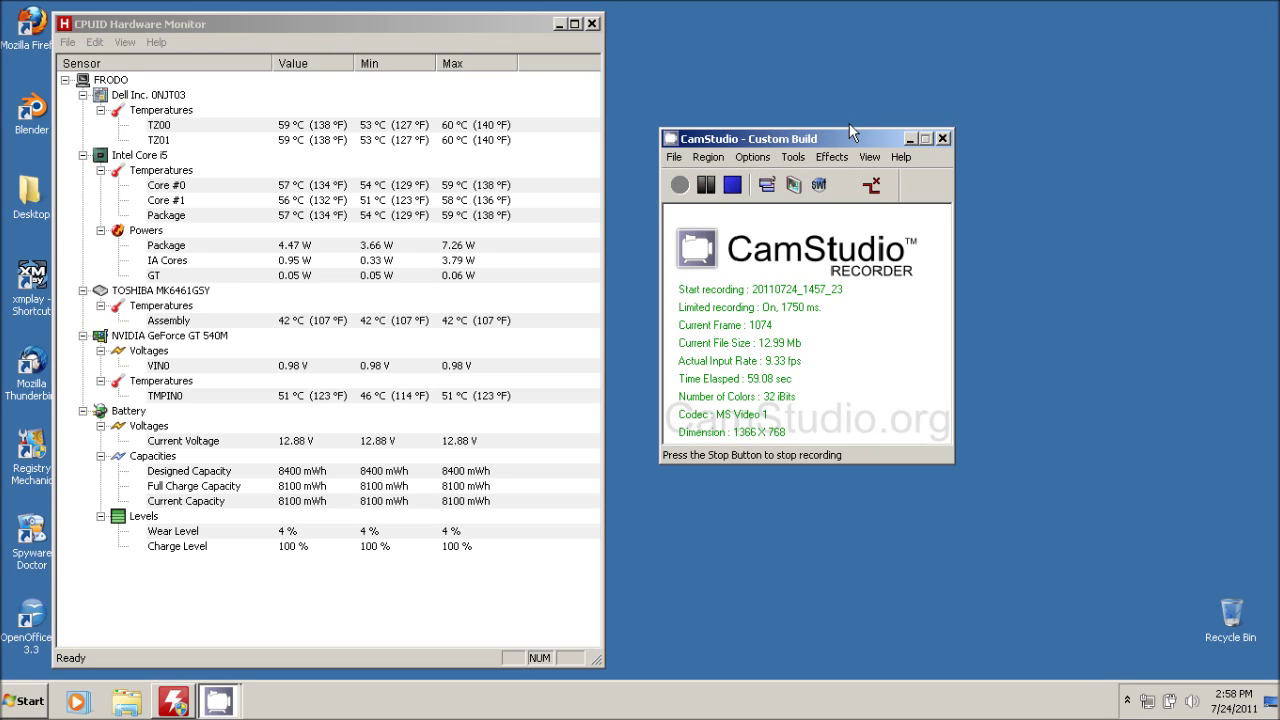
pyautogui.click(14, 702)
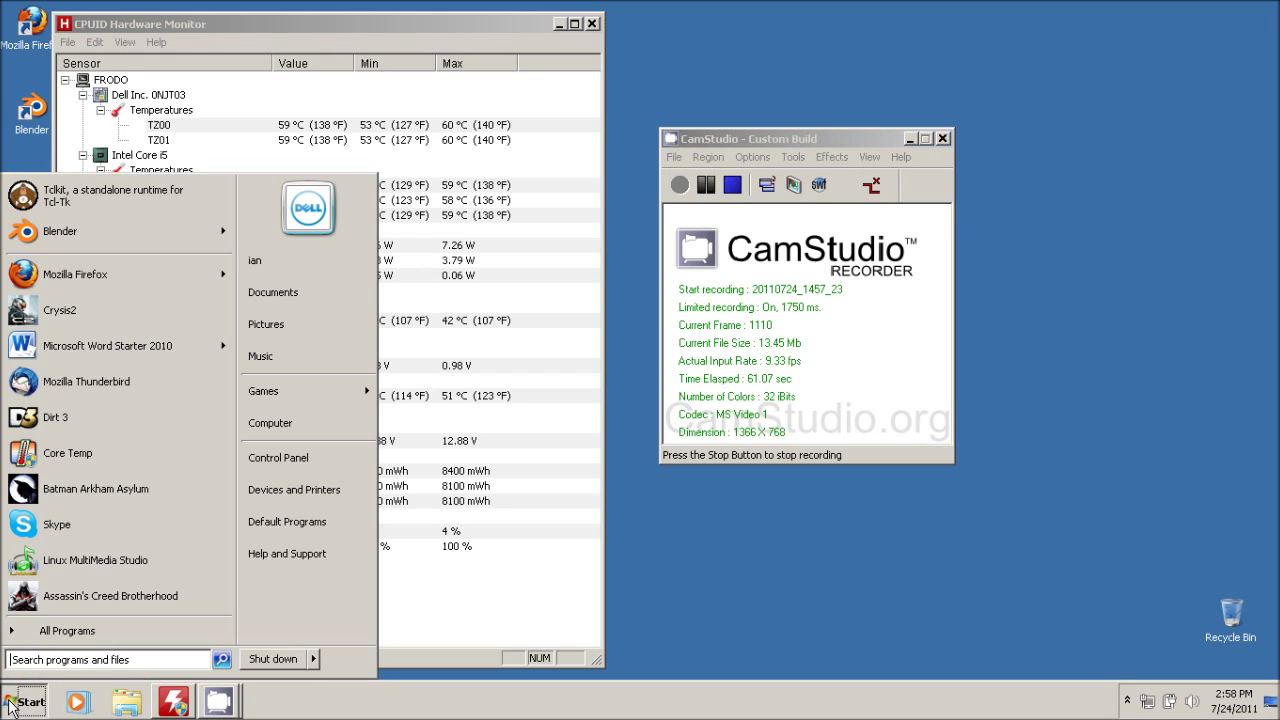
pyautogui.click(306, 459)
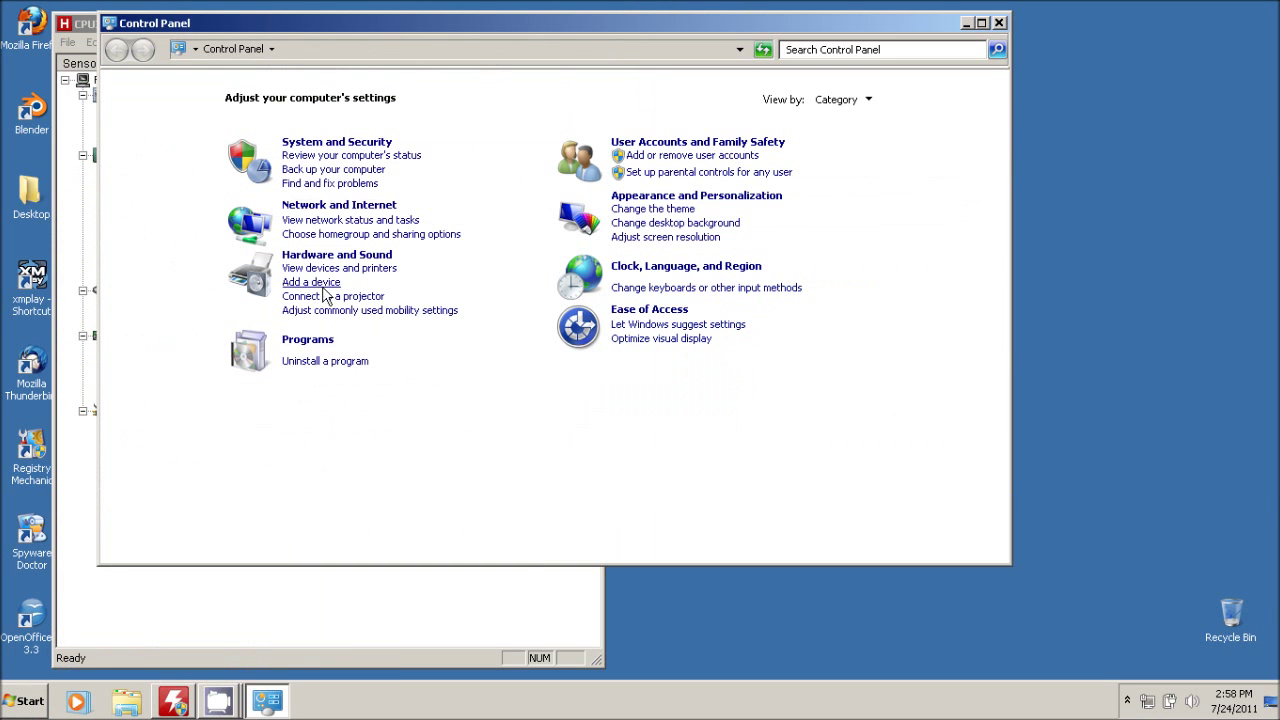
pyautogui.click(347, 258)
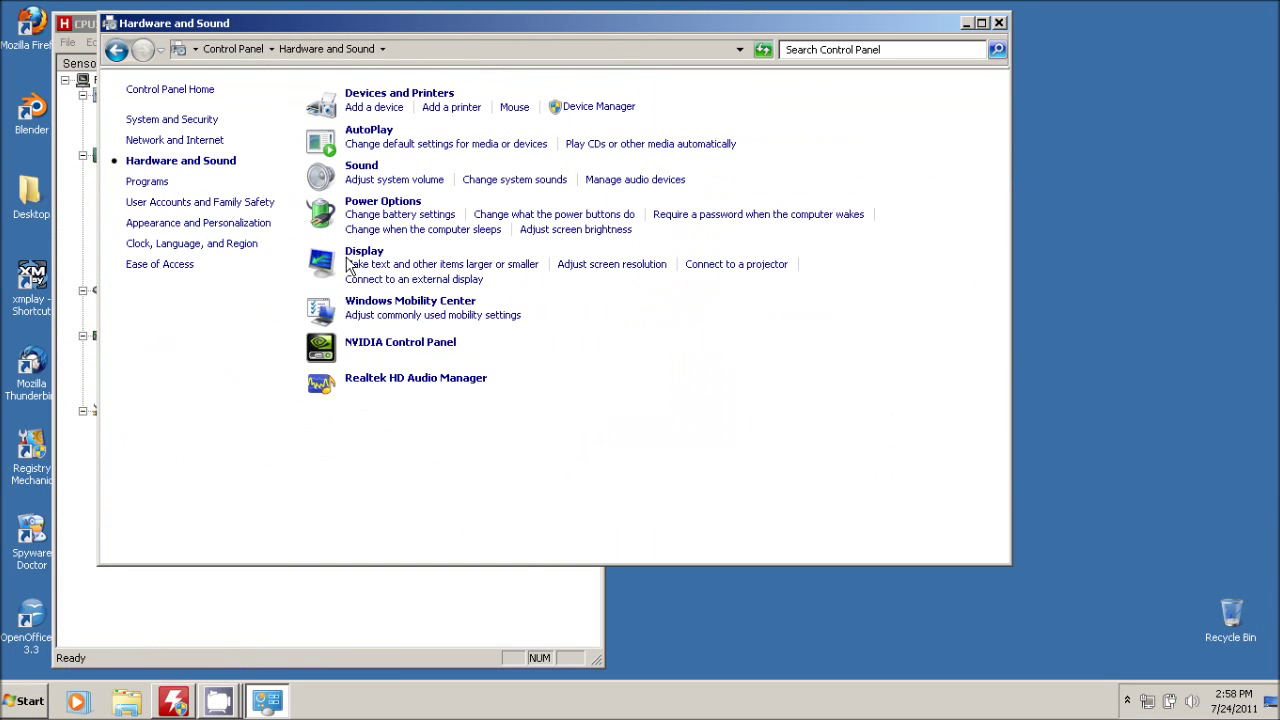
pyautogui.click(381, 206)
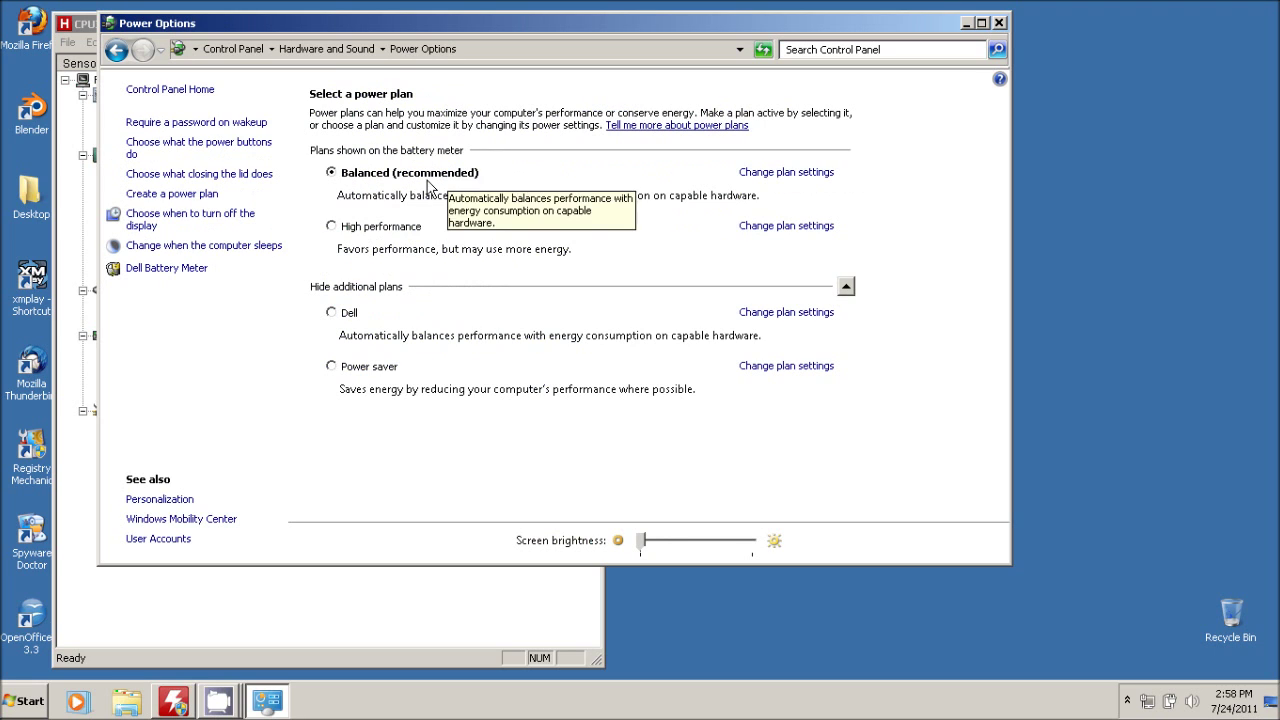
pyautogui.click(800, 176)
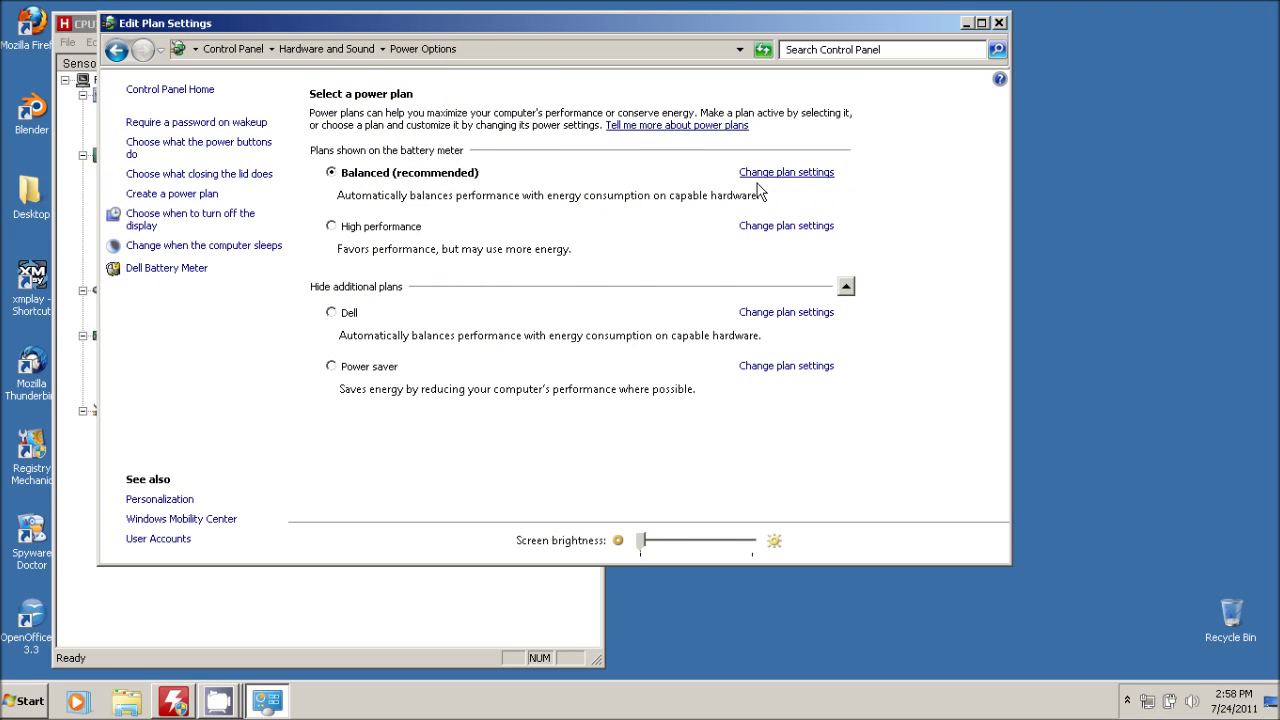
pyautogui.click(418, 368)
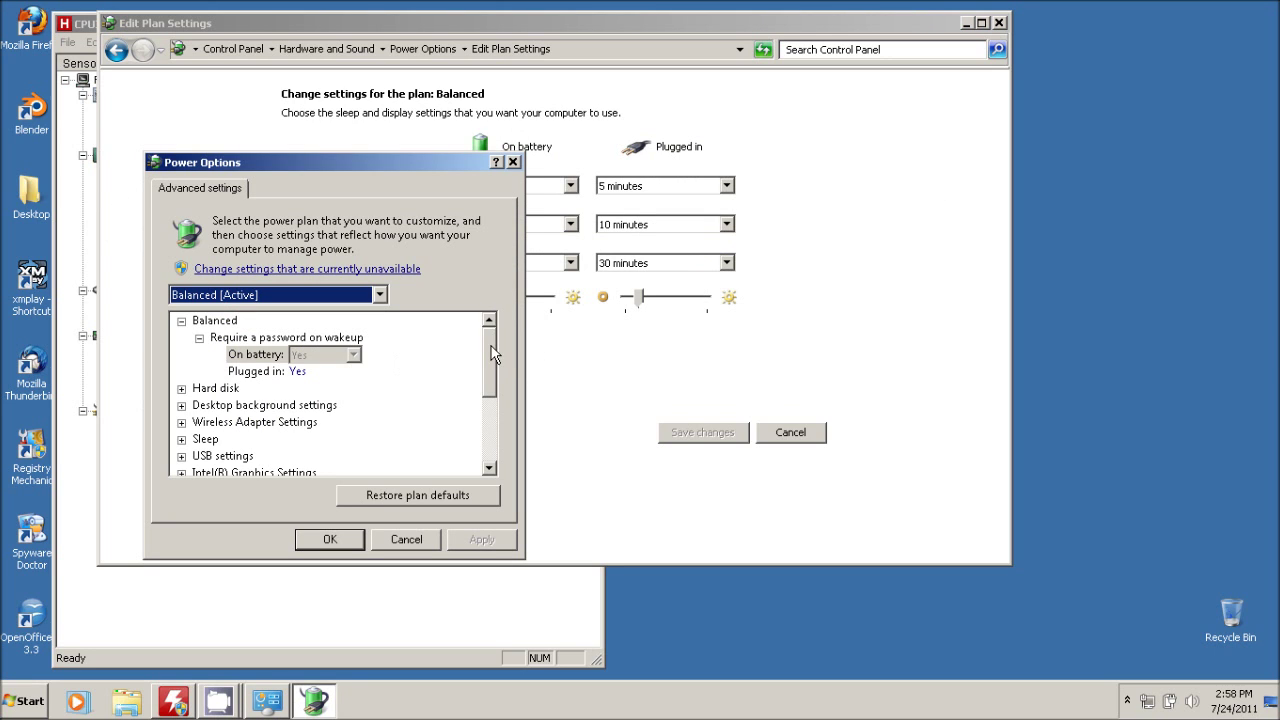
# - Set the Intel(R) Graphics Power Plan to Maximum Performance when plugged in, keeping Balanced on battery
pyautogui.moveTo(491, 354); pyautogui.dragTo(493, 383)
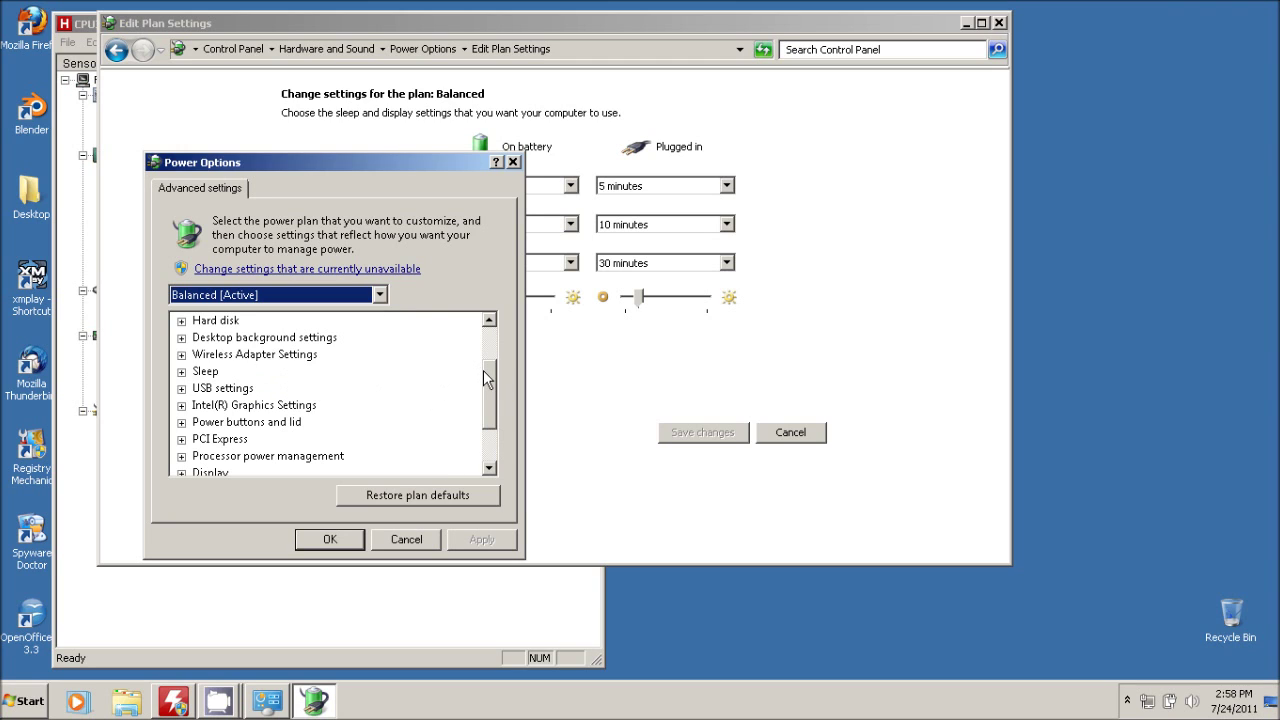
pyautogui.click(181, 405)
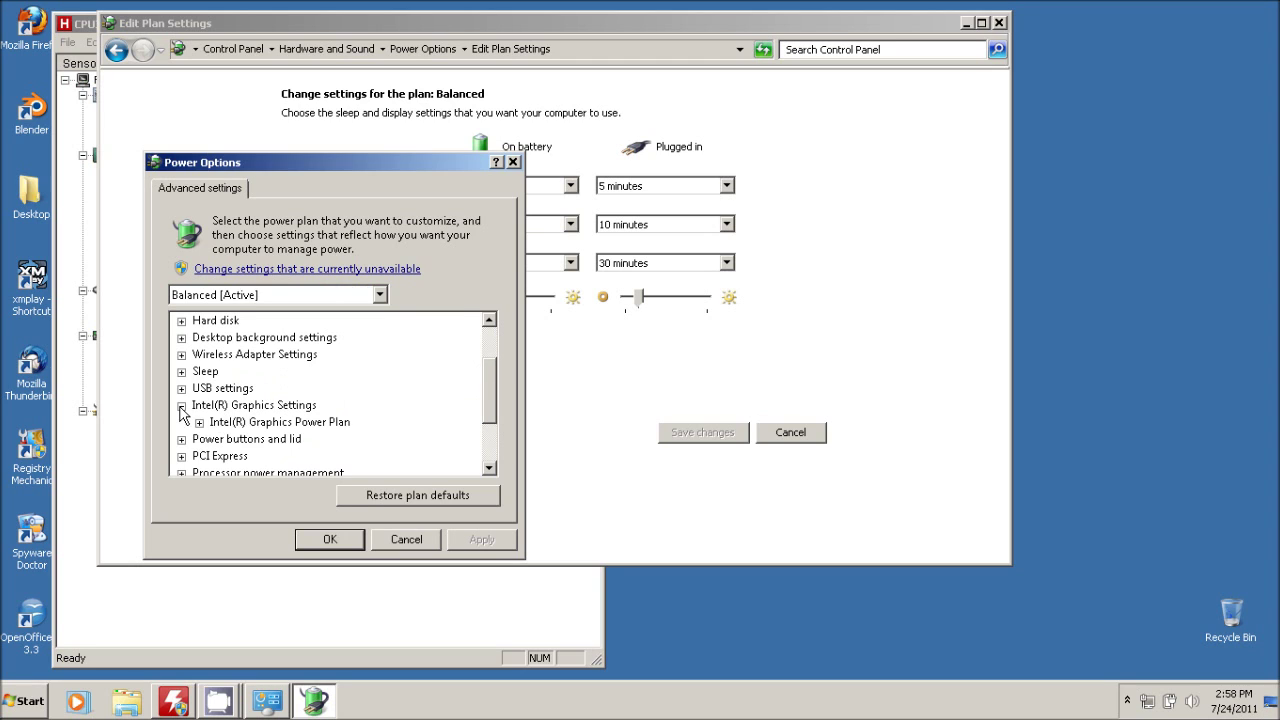
pyautogui.click(199, 422)
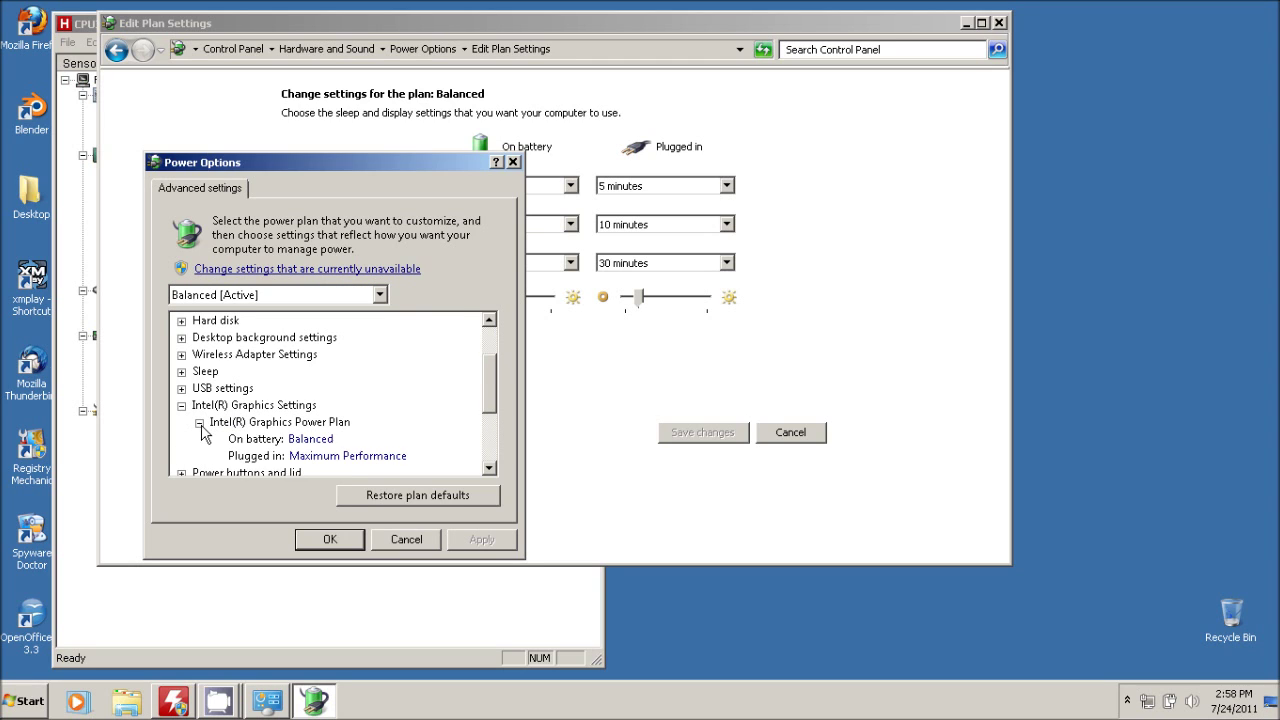
pyautogui.click(322, 457)
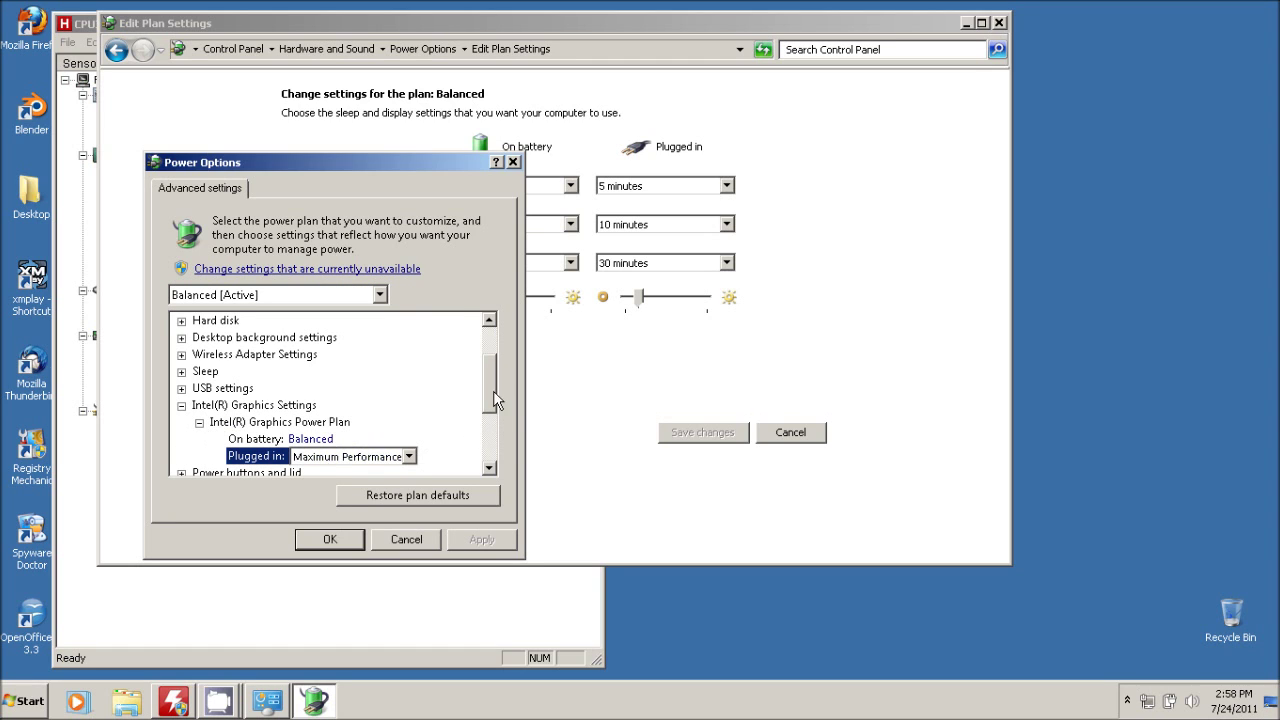
pyautogui.moveTo(493, 400); pyautogui.dragTo(493, 418)
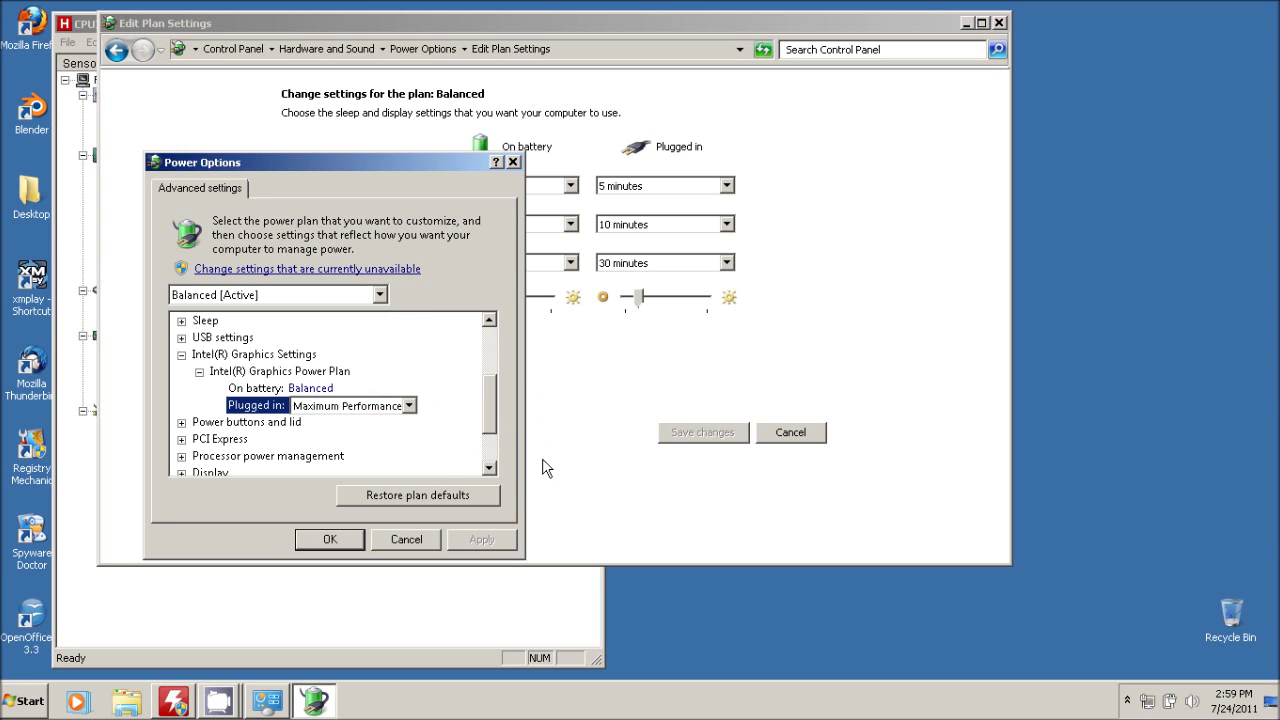
pyautogui.scroll(-1, 491, 420)
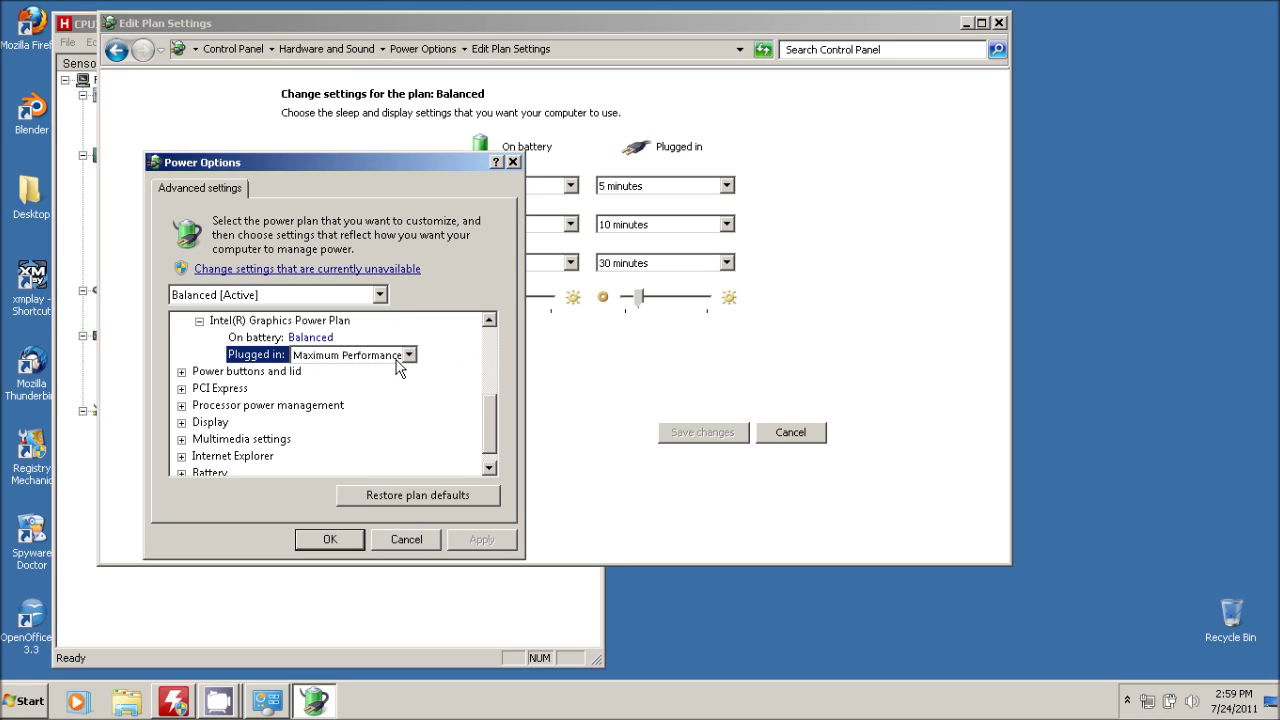
# - Set PCI Express Link State Power Management to Off when plugged in
pyautogui.click(182, 389)
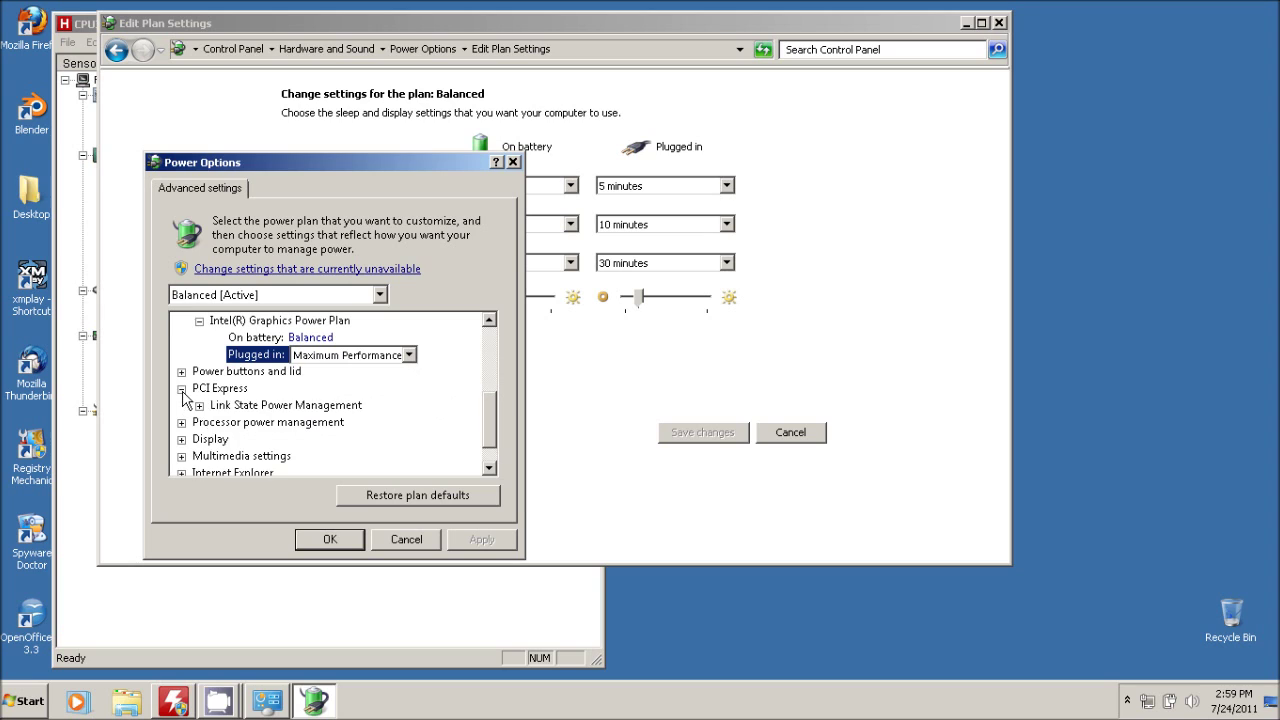
pyautogui.click(199, 405)
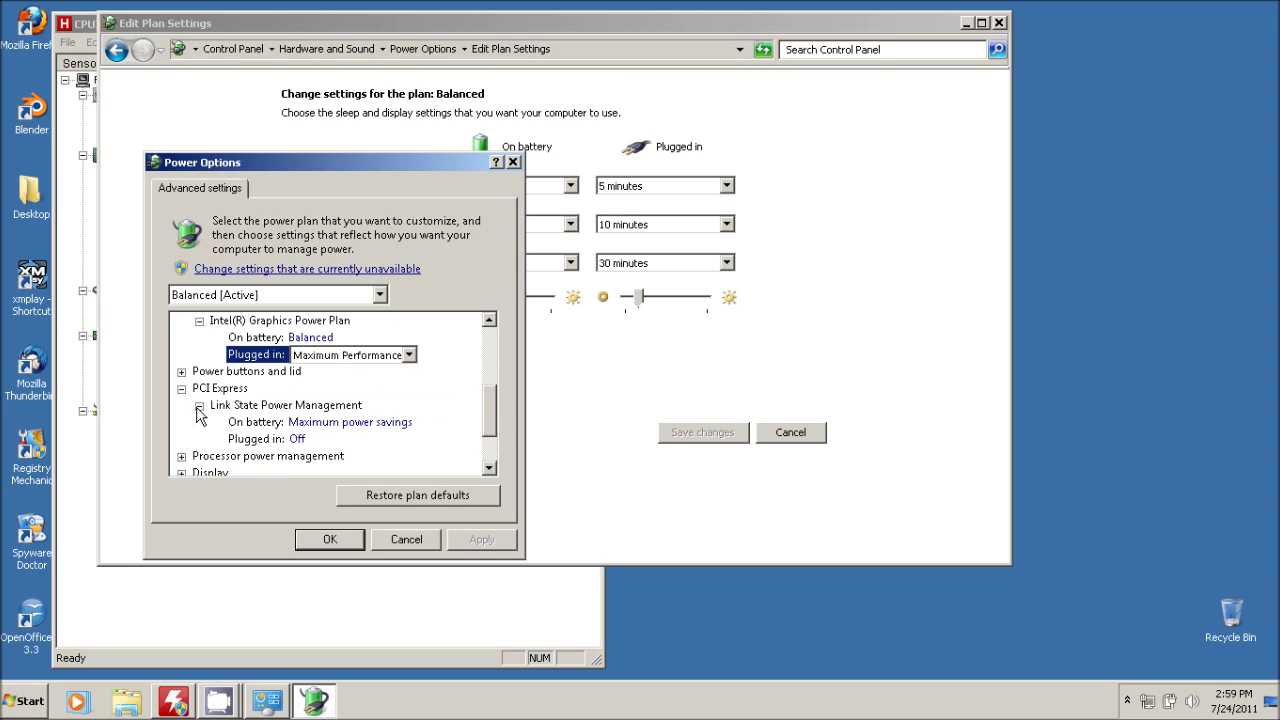
pyautogui.click(300, 442)
pyautogui.click(315, 442)
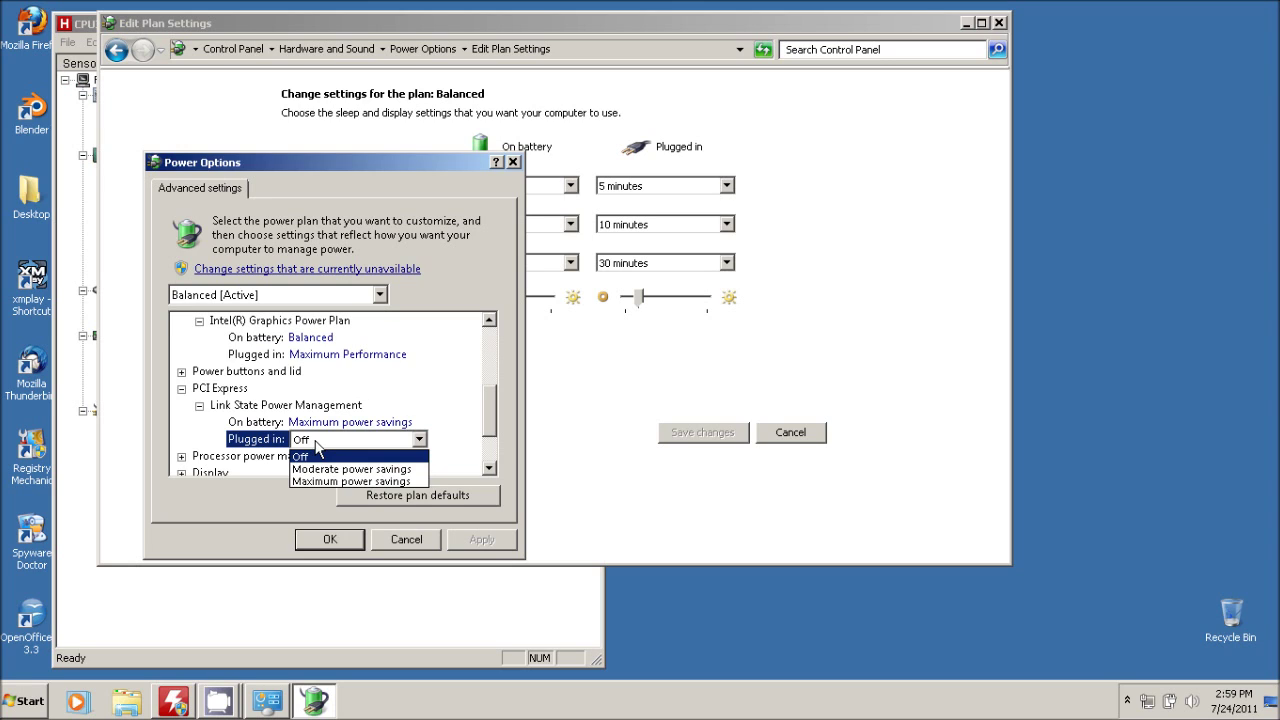
pyautogui.click(316, 443)
pyautogui.moveTo(496, 398); pyautogui.dragTo(492, 440)
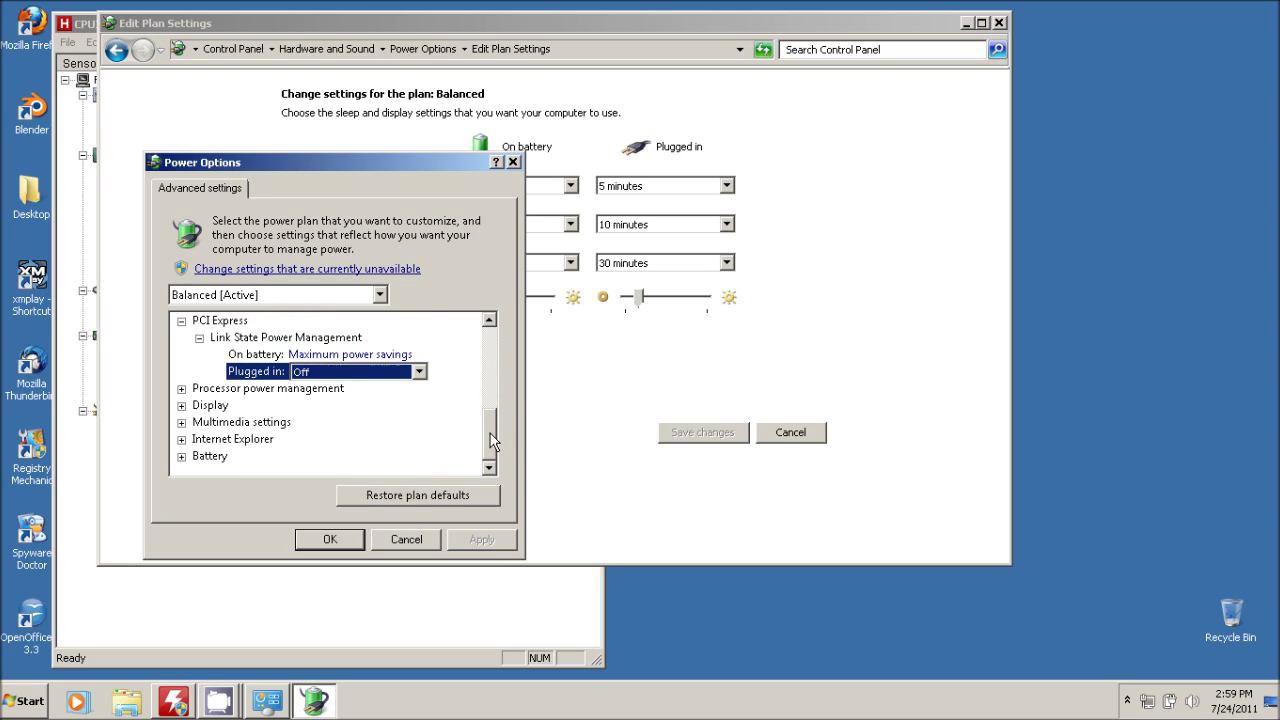
# - Set Maximum processor state under Processor power management to 80% on battery and plugged in
pyautogui.click(182, 390)
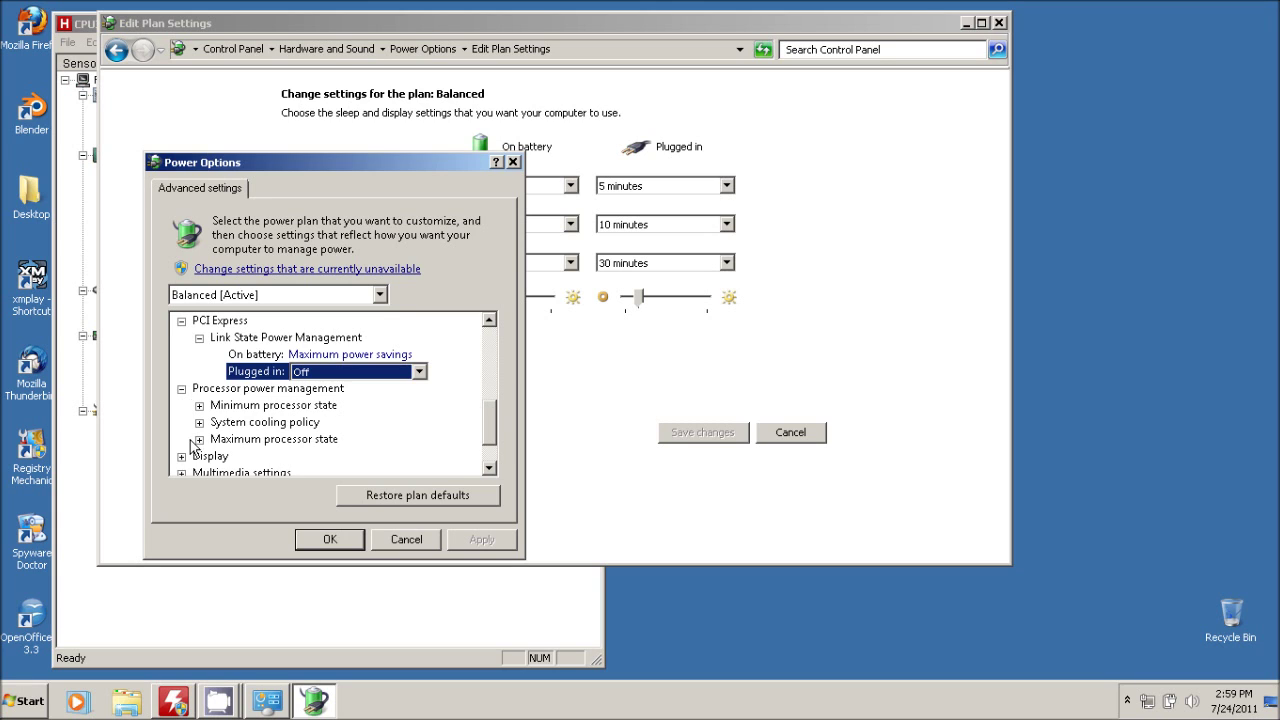
pyautogui.click(199, 439)
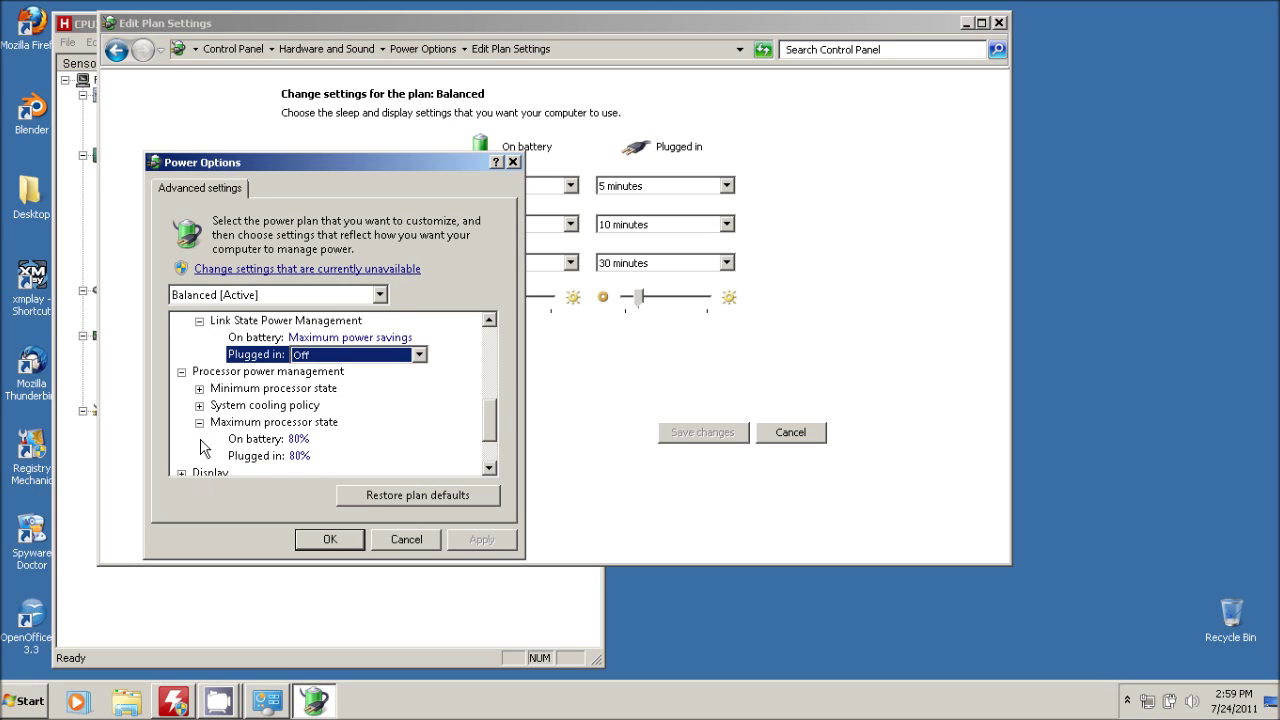
pyautogui.scroll(-1, 468, 447)
pyautogui.click(304, 405)
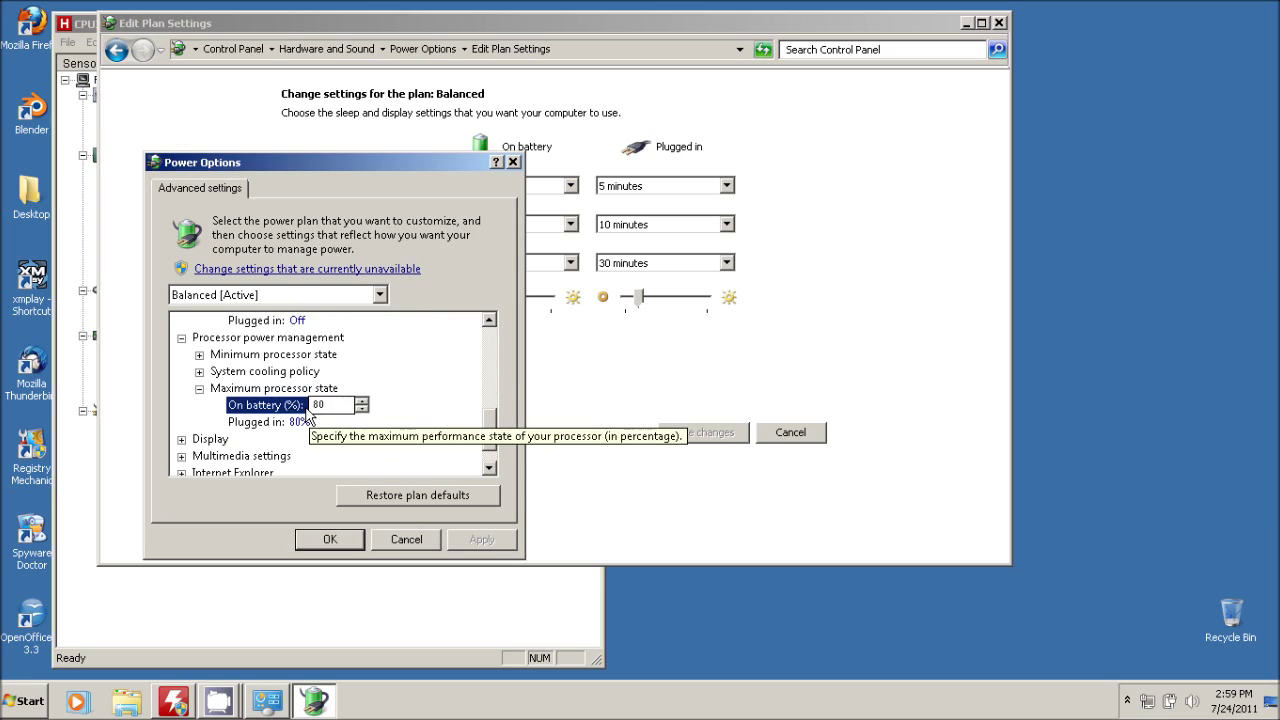
pyautogui.click(304, 421)
pyautogui.press('Up')
pyautogui.press('Up')
pyautogui.press('Up')
pyautogui.press('Up')
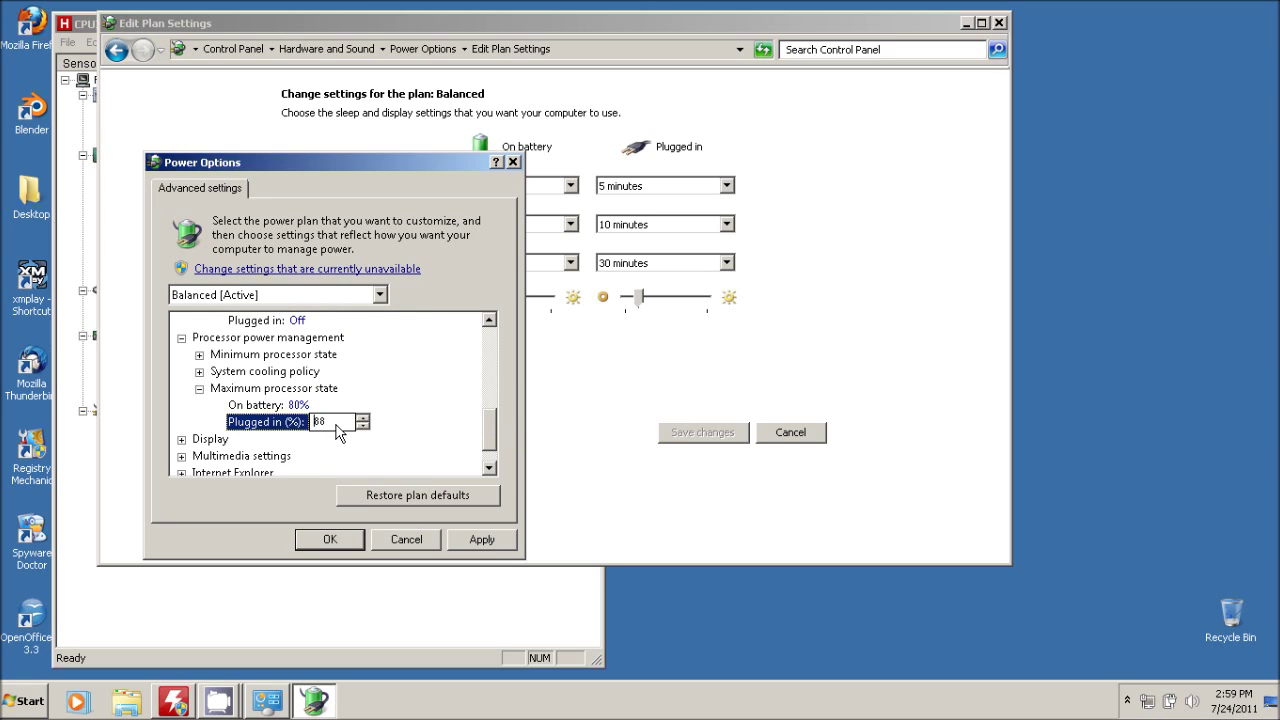
pyautogui.press('Down')
pyautogui.press('Down')
pyautogui.press('Down')
pyautogui.press('Down')
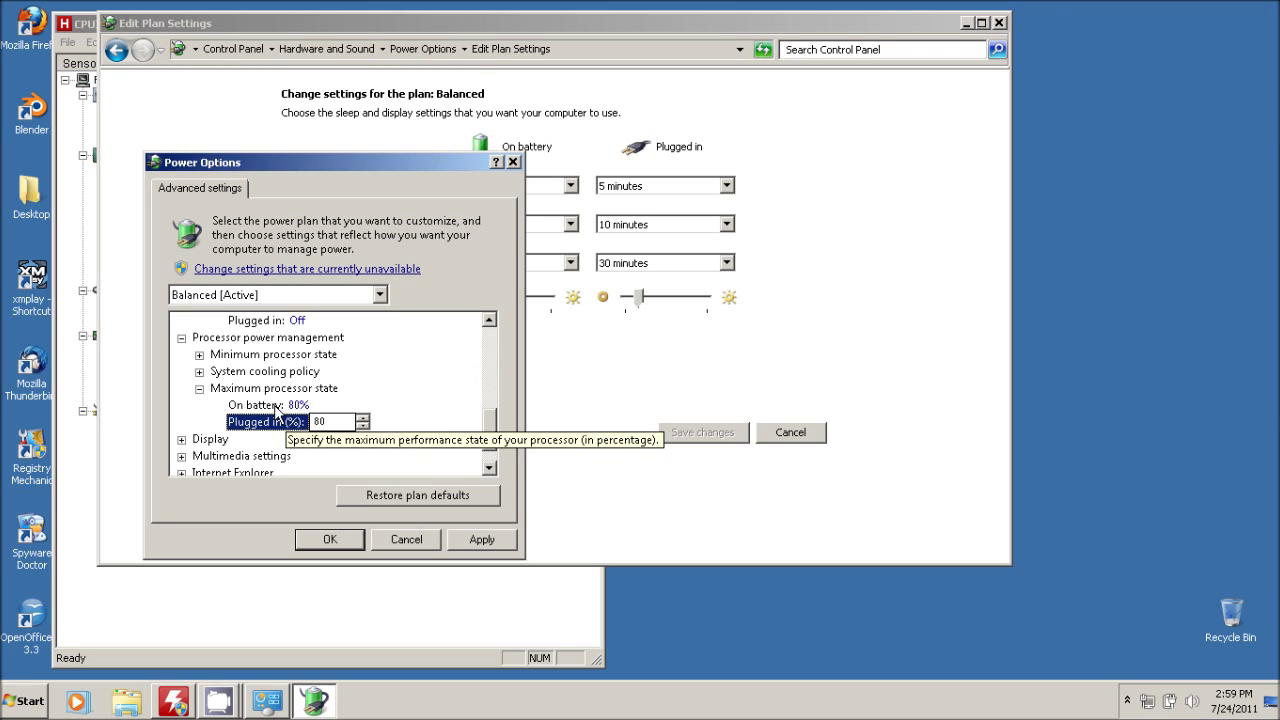
pyautogui.press('Up')
pyautogui.press('Down')
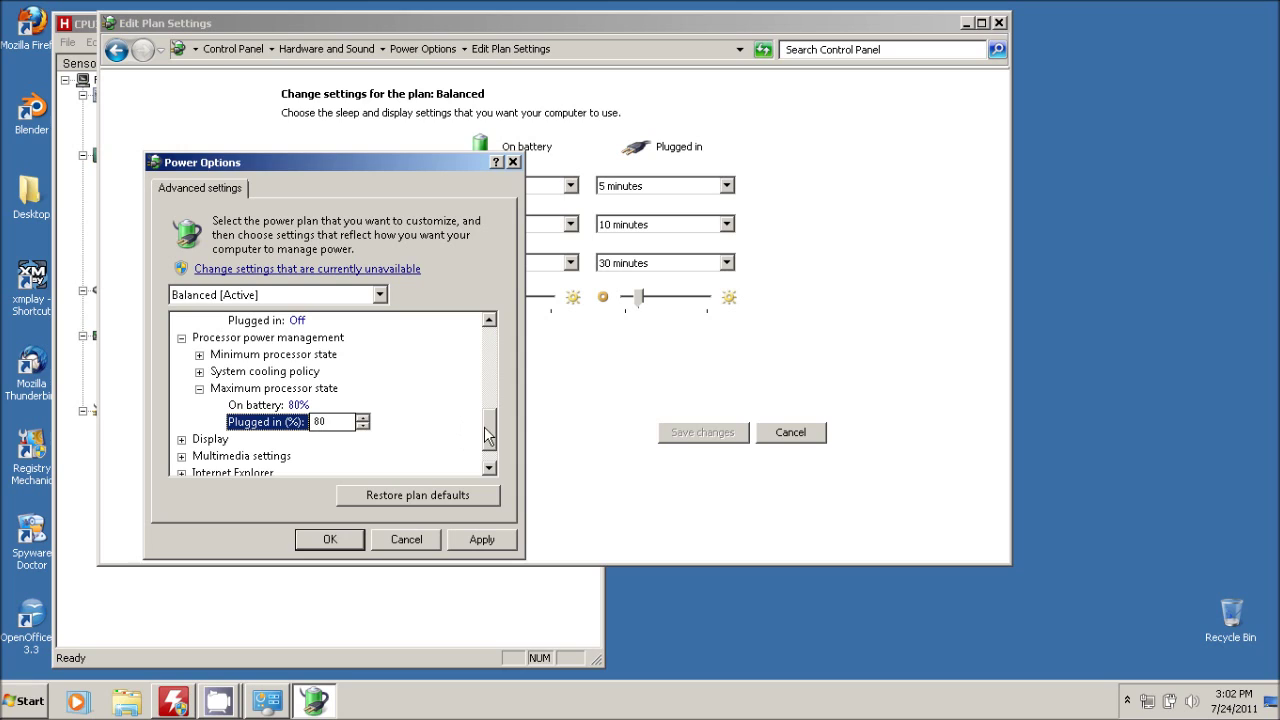
pyautogui.moveTo(492, 432); pyautogui.dragTo(497, 448)
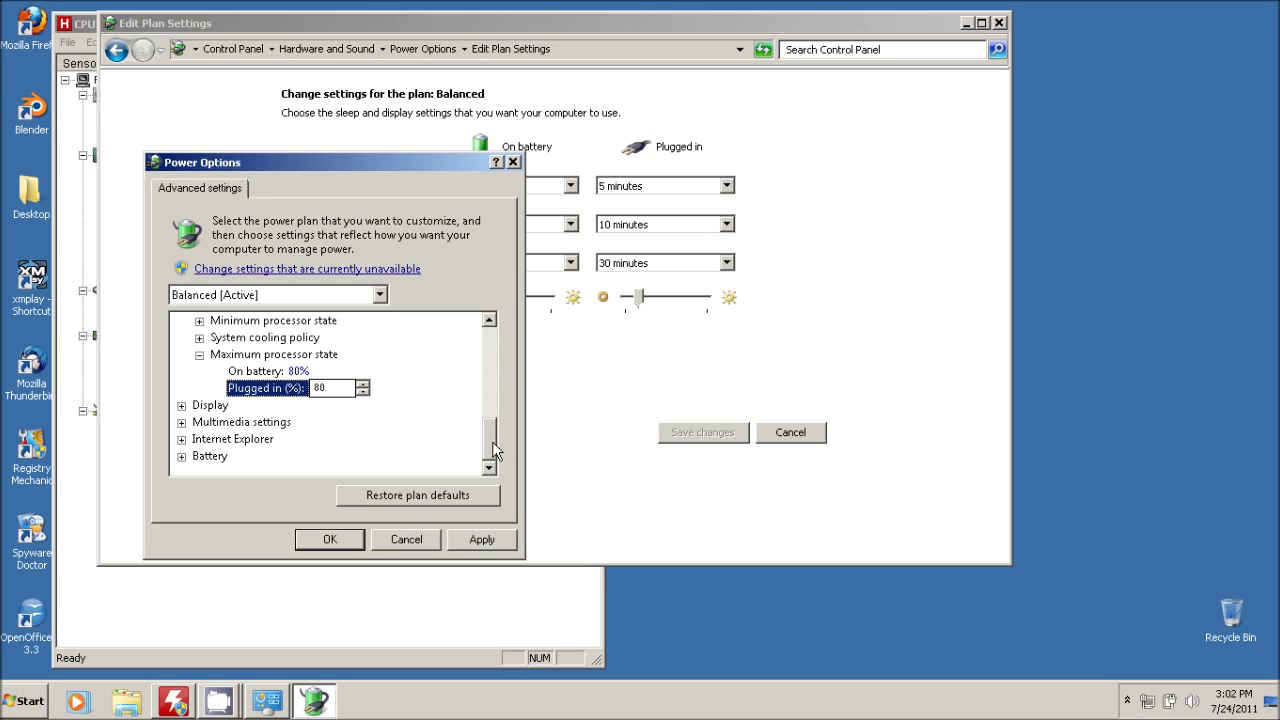
# - Cancel the Advanced settings dialog to return to the Balanced plan's Edit Plan Settings page
pyautogui.click(406, 539)
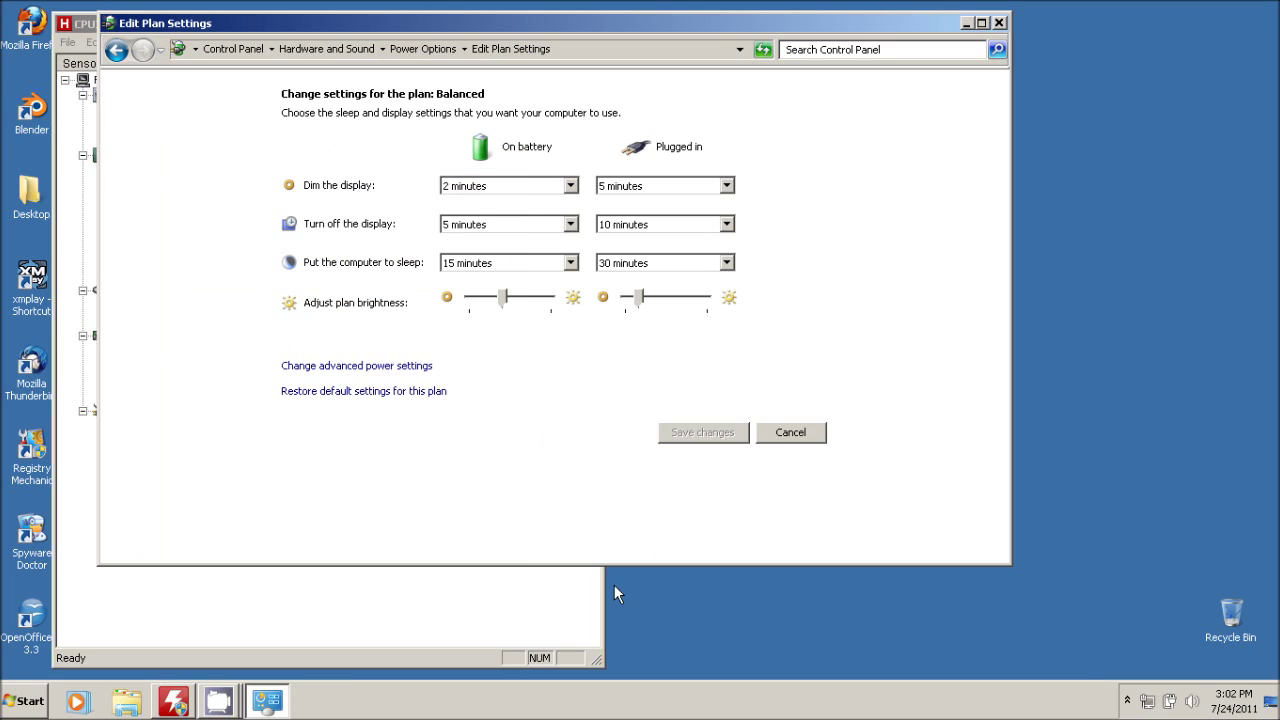
# - From the battery tray icon, switch to High performance, then back to Balanced
pyautogui.moveTo(1171, 706)
pyautogui.click(1171, 706)
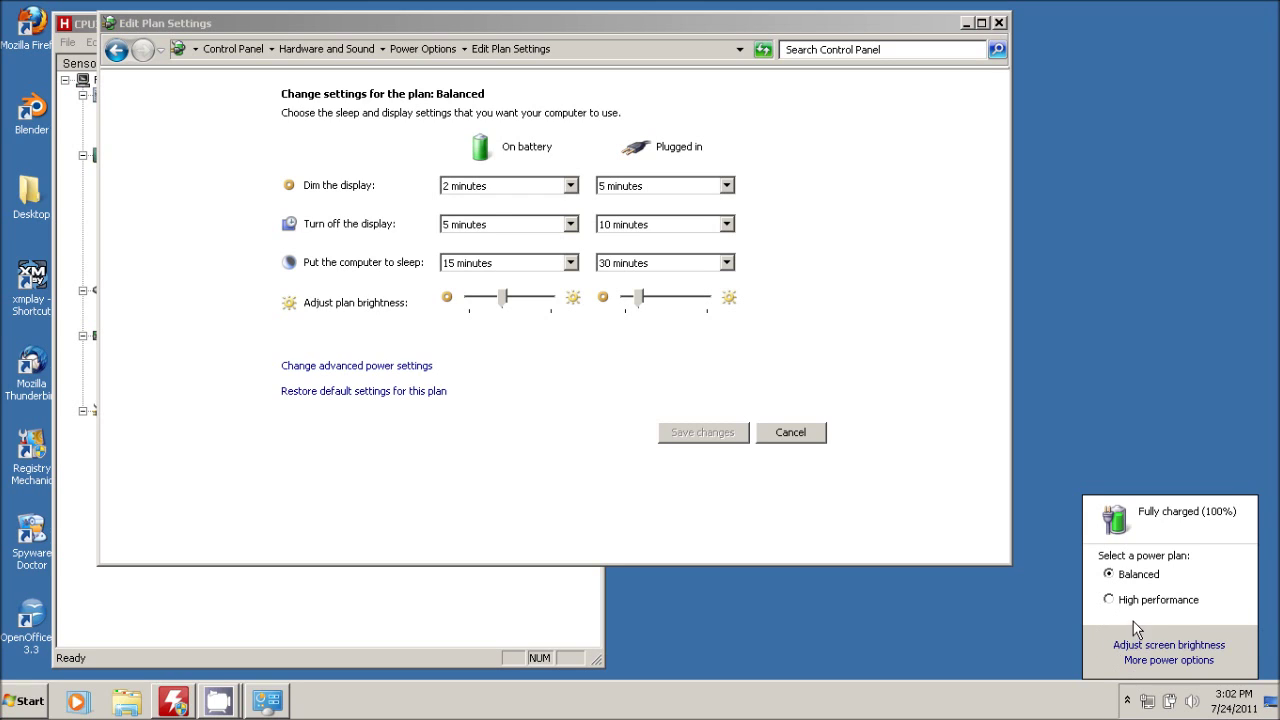
pyautogui.click(1109, 601)
pyautogui.click(1125, 576)
# - Bring the CPUID HWMonitor window to the front and shift it slightly
pyautogui.click(90, 36)
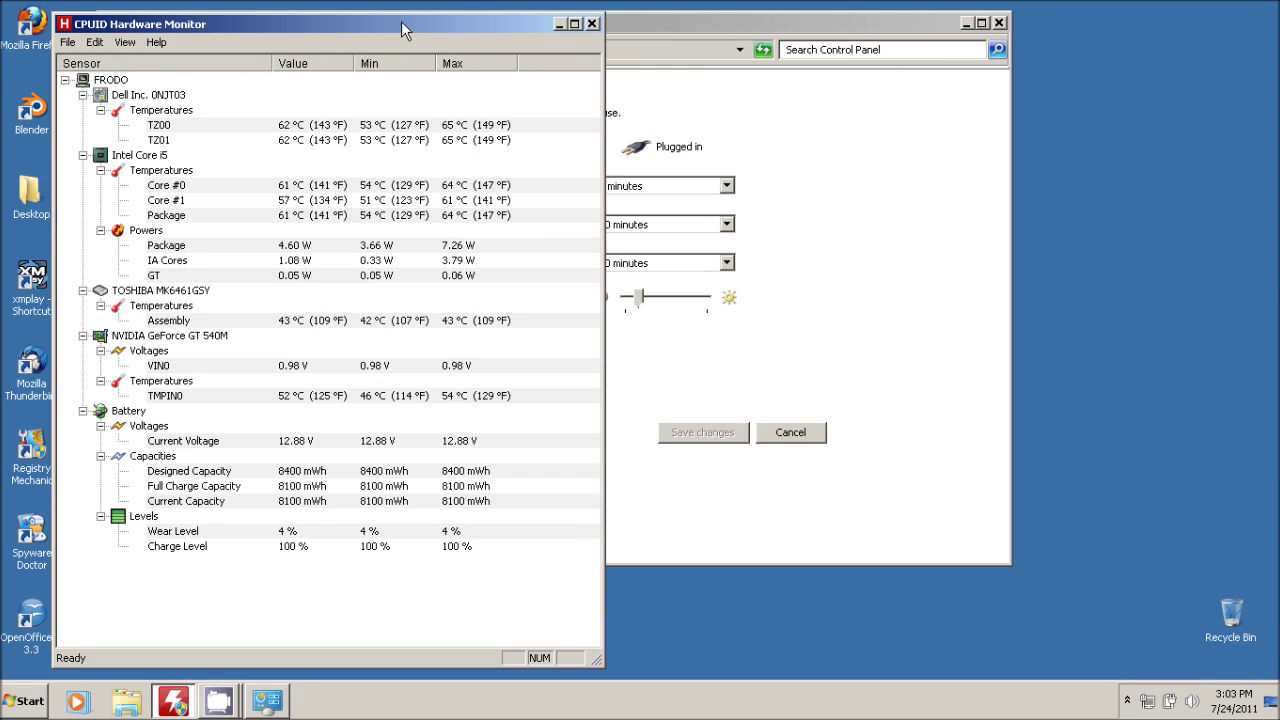
pyautogui.moveTo(401, 21)
pyautogui.mouseDown()
pyautogui.moveTo(415, 79)
pyautogui.moveTo(409, 21)
pyautogui.mouseUp()
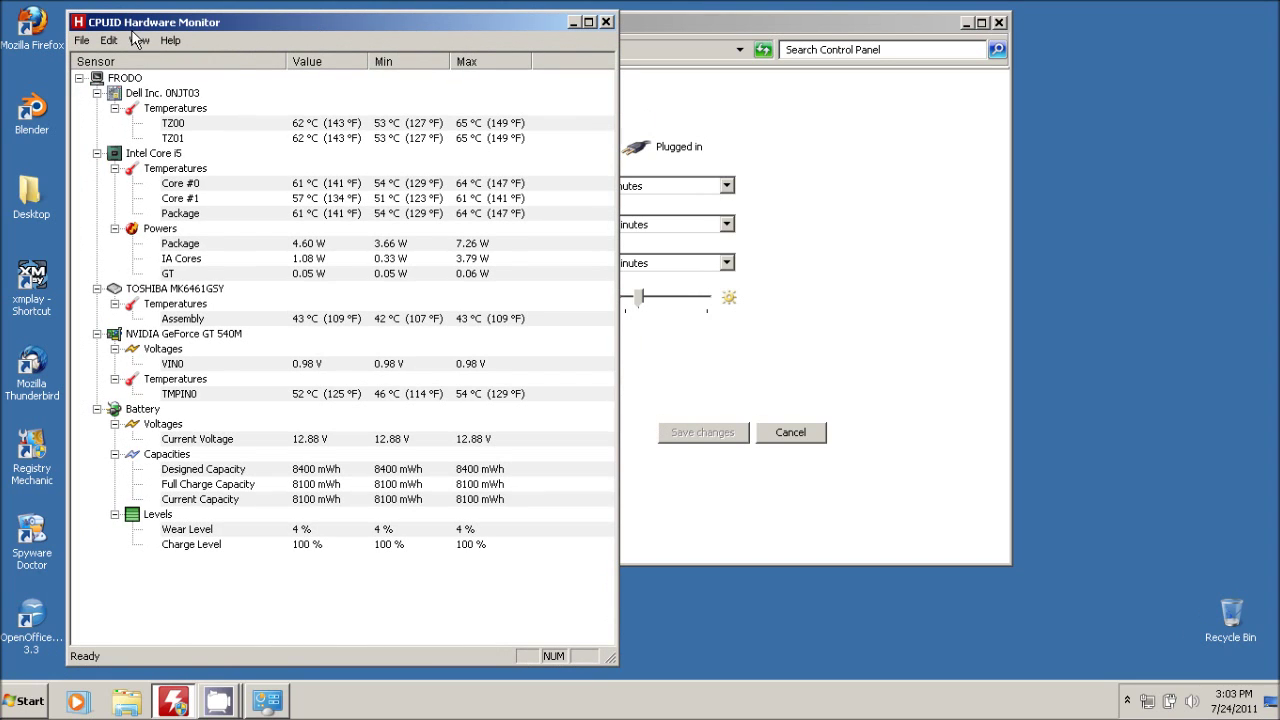